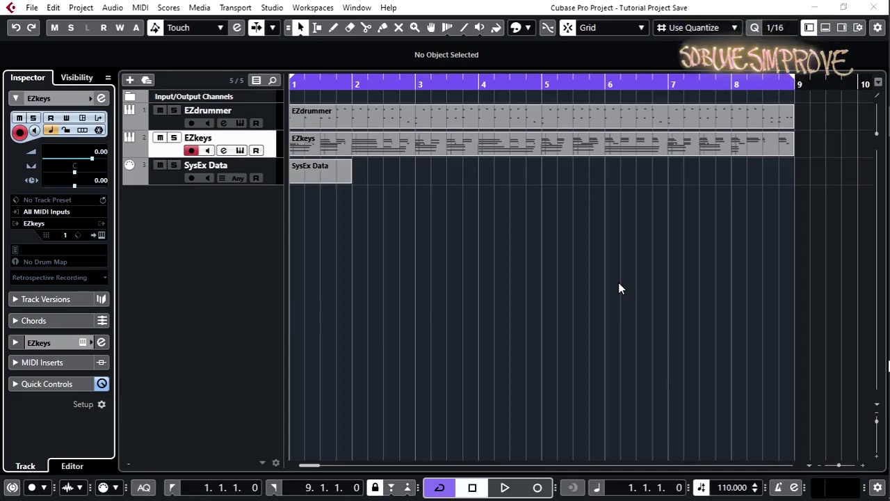
# Step: Switch to VoiceMeeter, examine its hardware input, virtual input and hardware output routing, and minimize it
pyautogui.hotkey('alt', 'Tab')
pyautogui.click(411, 291)
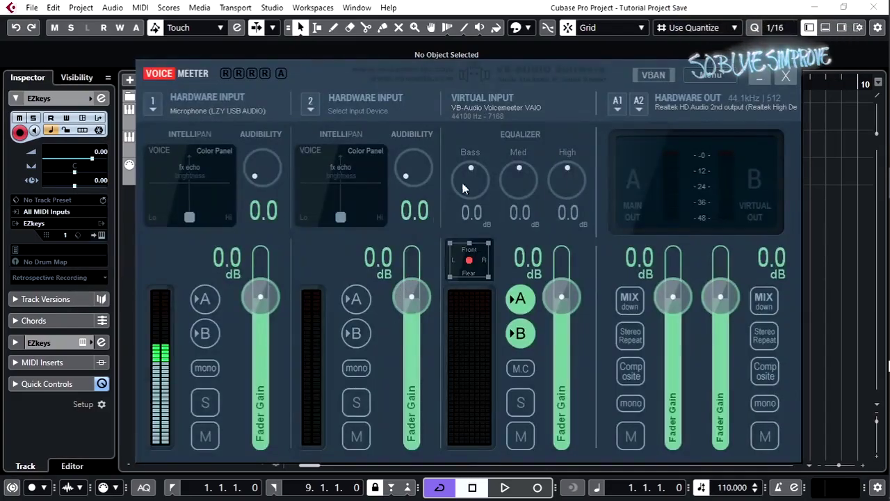
pyautogui.moveTo(614, 70)
pyautogui.mouseDown()
pyautogui.moveTo(581, 70)
pyautogui.moveTo(598, 62)
pyautogui.mouseUp()
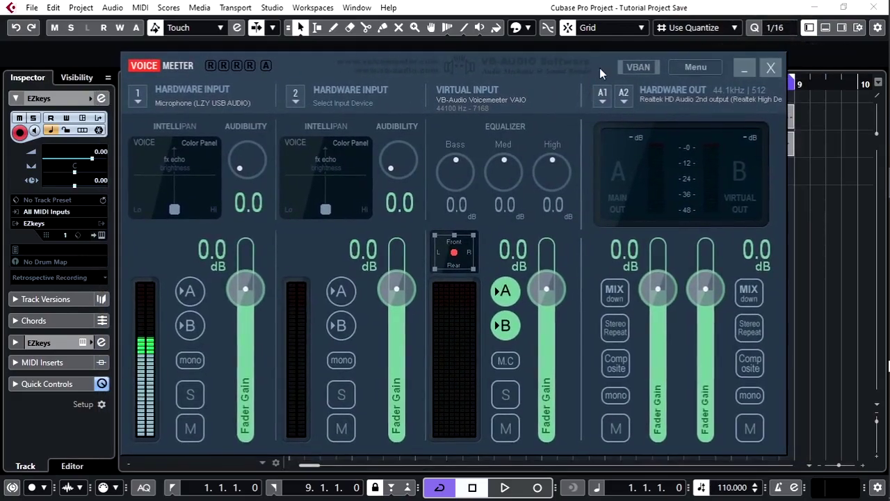
pyautogui.moveTo(602, 64)
pyautogui.mouseDown()
pyautogui.moveTo(621, 51)
pyautogui.moveTo(603, 59)
pyautogui.mouseUp()
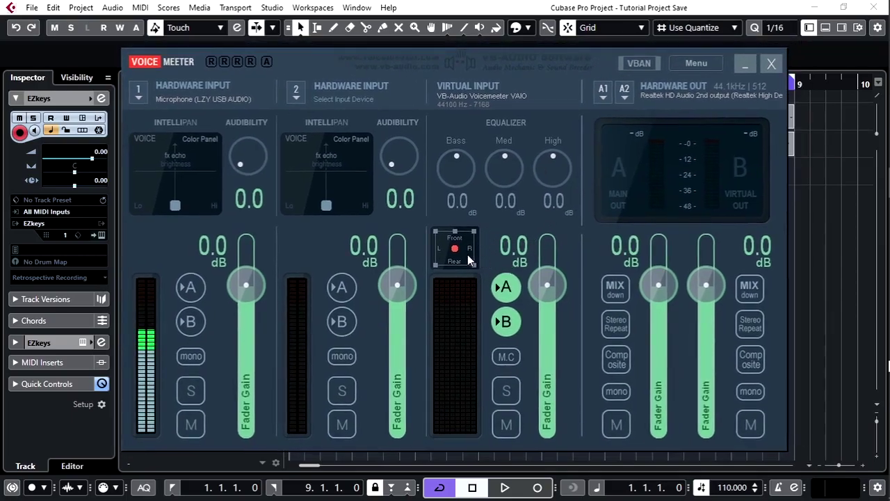
pyautogui.moveTo(603, 59)
pyautogui.mouseDown()
pyautogui.moveTo(625, 70)
pyautogui.moveTo(602, 59)
pyautogui.mouseUp()
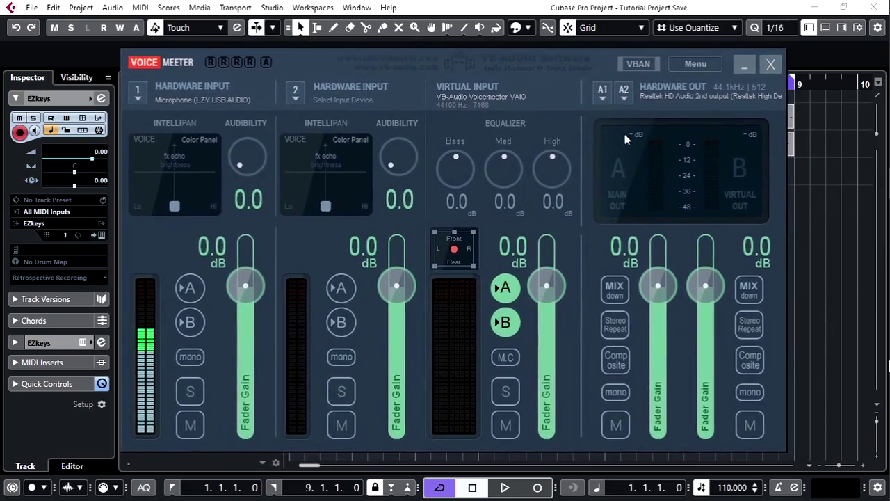
pyautogui.click(742, 65)
# Step: Switch to OBS to view its sources and audio mixer, and minimize it to return to the Cubase project
pyautogui.hotkey('alt', 'Tab')
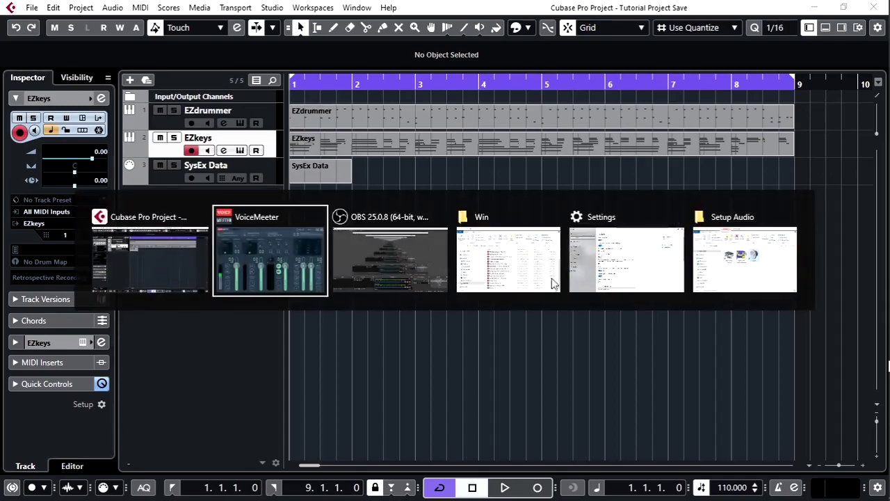
pyautogui.click(407, 276)
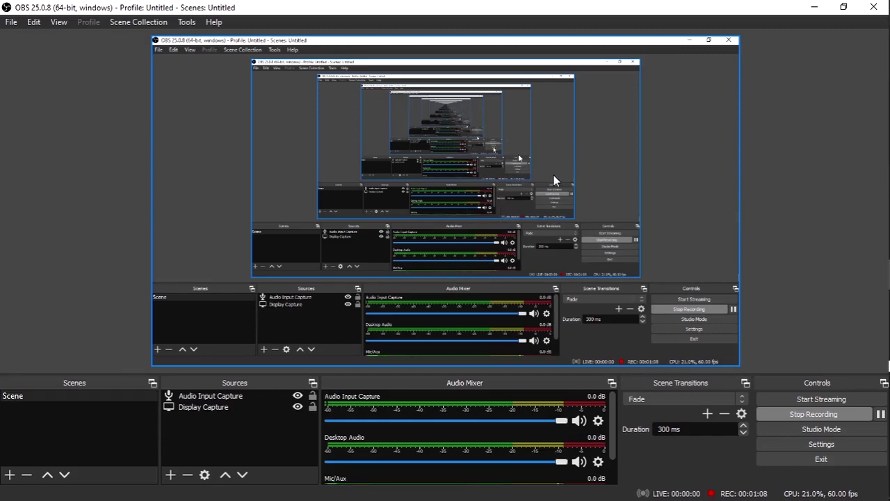
pyautogui.click(815, 7)
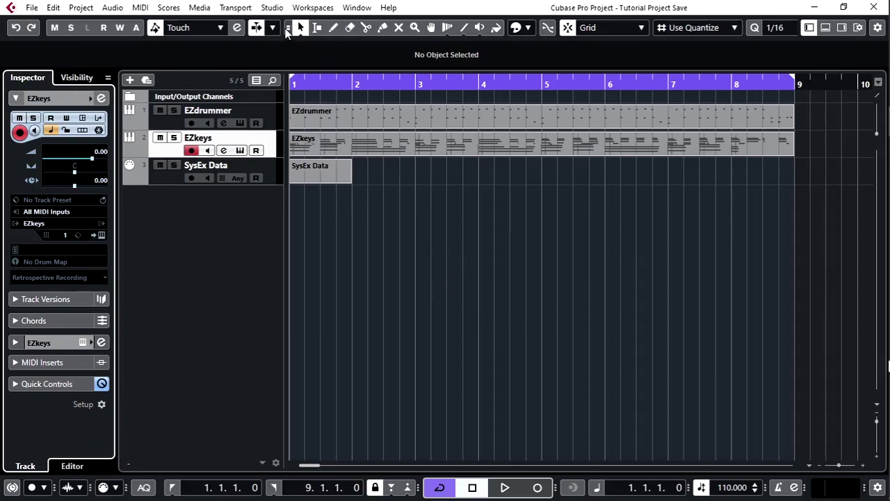
# Step: Check the ASIO driver choices for the VST Audio System in Studio Setup, keeping Voicemeeter Virtual ASIO
pyautogui.click(273, 8)
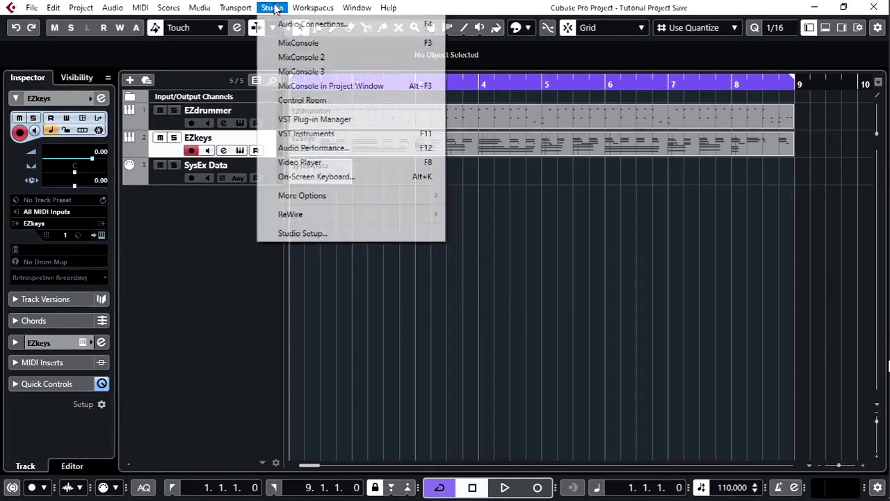
pyautogui.click(304, 234)
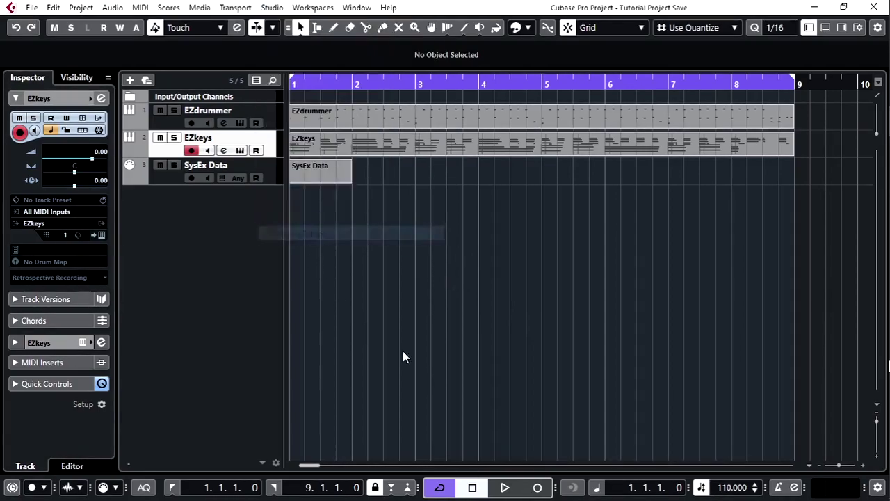
pyautogui.moveTo(623, 62); pyautogui.dragTo(581, 62)
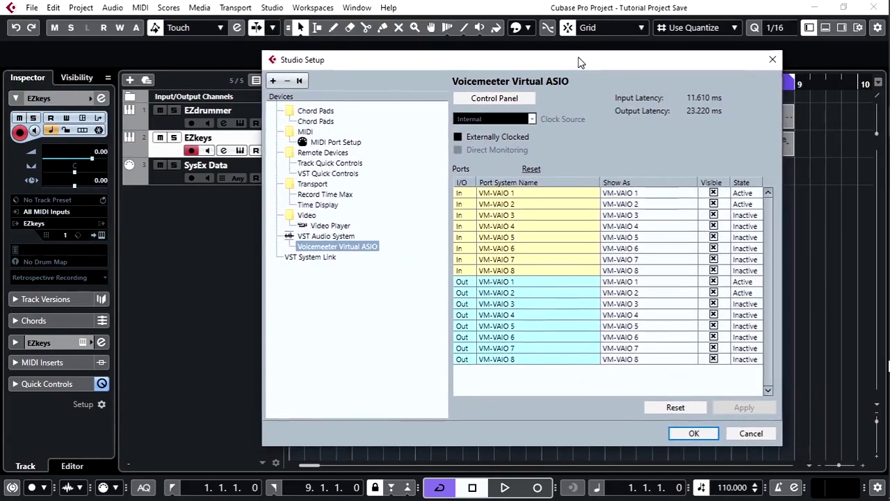
pyautogui.click(327, 237)
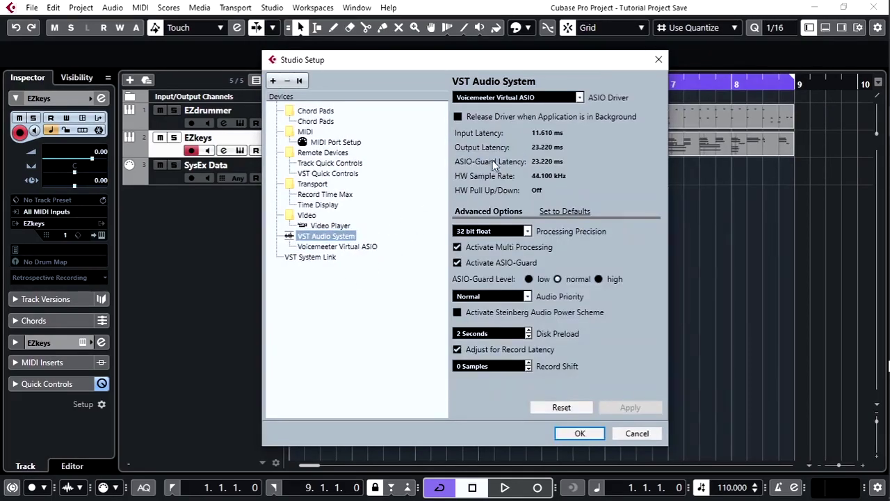
pyautogui.click(579, 99)
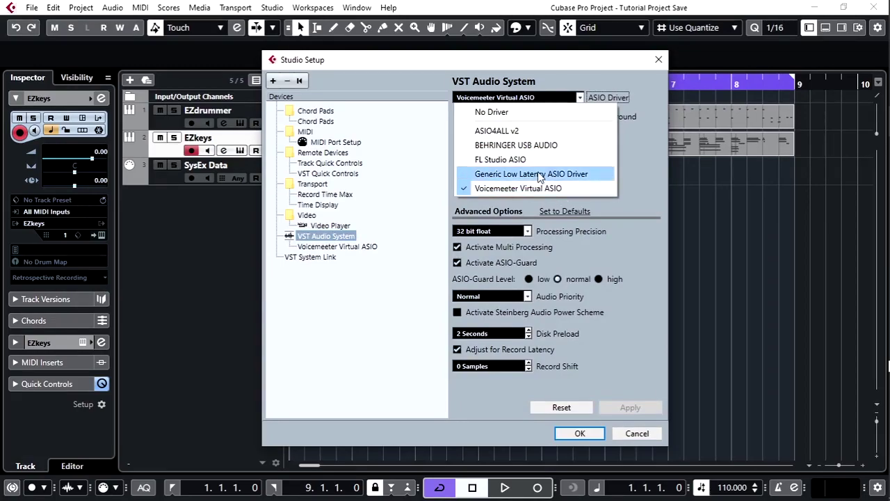
pyautogui.click(653, 190)
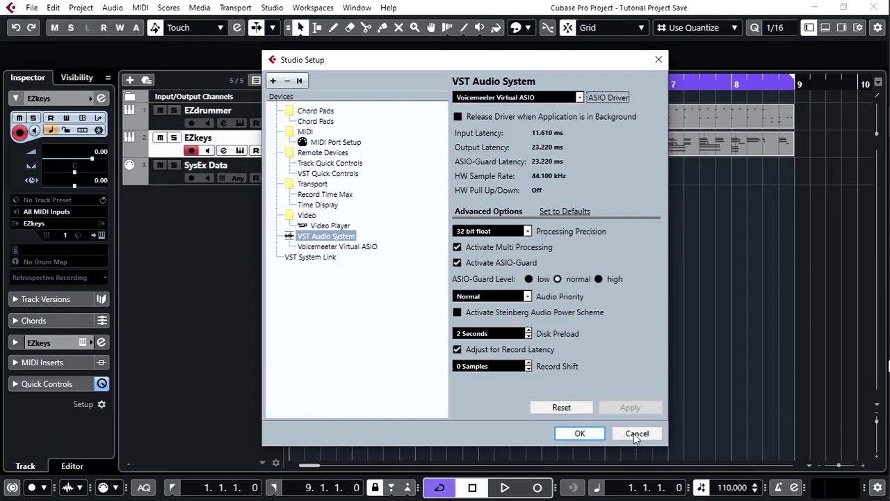
pyautogui.click(580, 434)
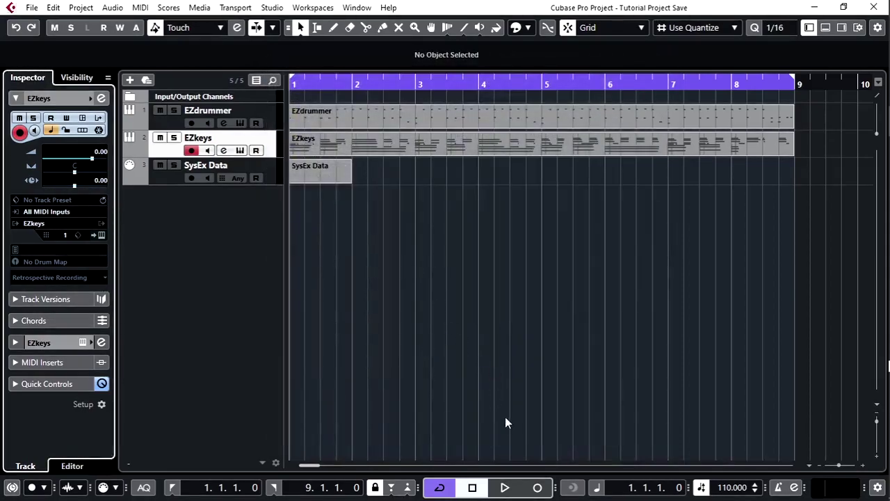
# Step: Play the Cubase project briefly to test its audio output, and stop playback
pyautogui.click(506, 487)
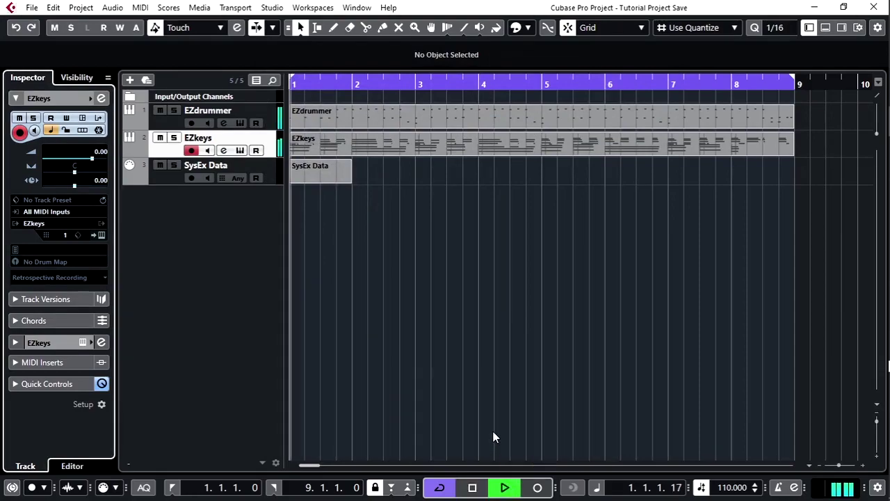
pyautogui.click(473, 487)
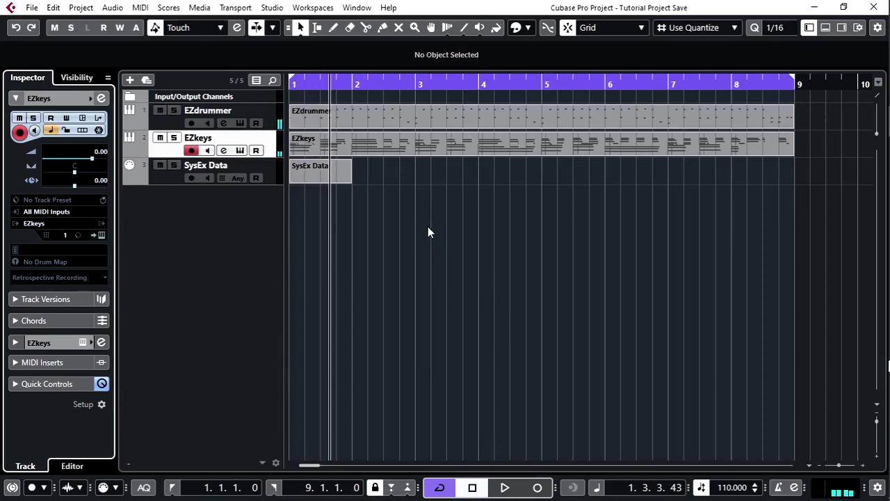
# Step: Switch to OBS and examine the Audio Input Capture, Desktop Audio and Mic/Aux levels in the audio mixer
pyautogui.hotkey('alt', 'Tab')
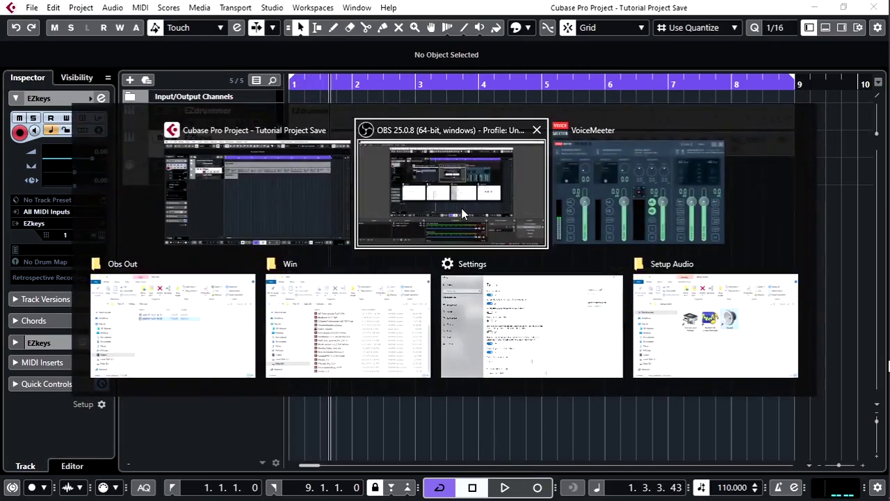
pyautogui.click(463, 214)
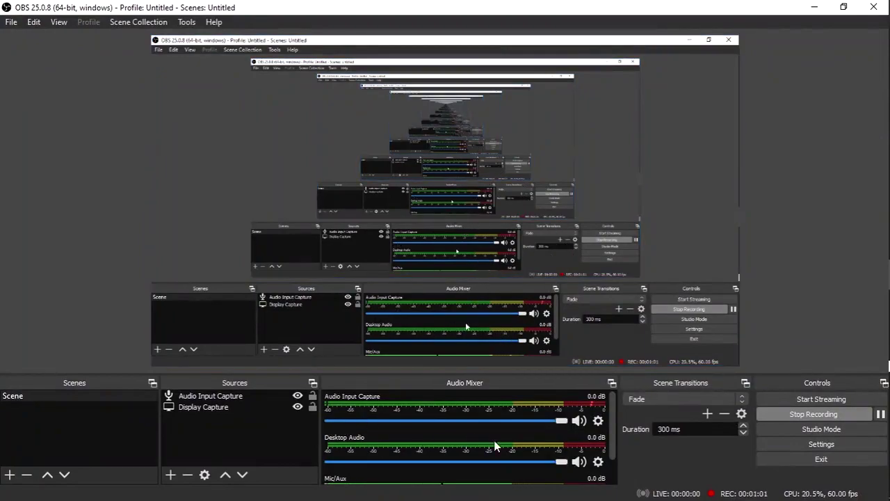
pyautogui.scroll(-1, 611, 416)
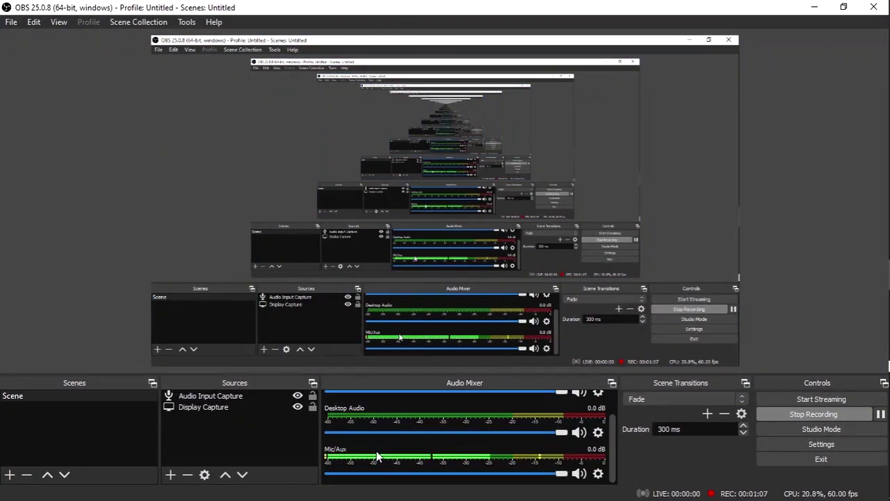
pyautogui.scroll(1, 609, 423)
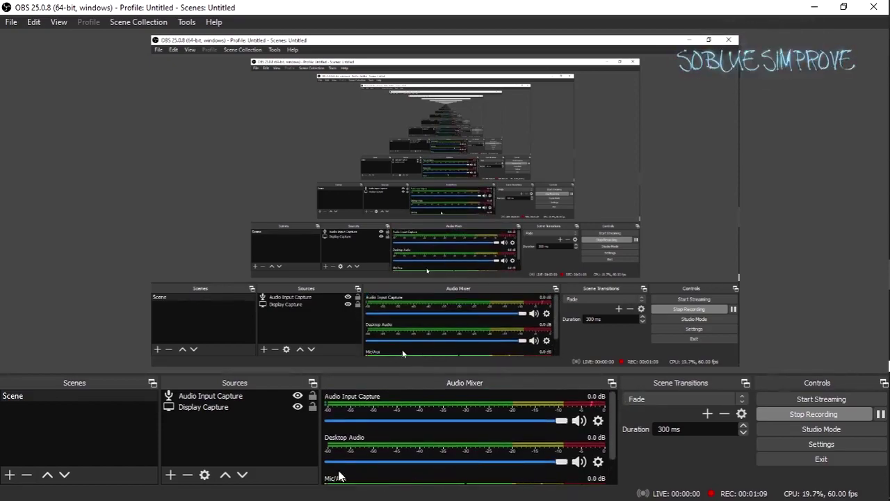
# Step: Examine the source types available for adding to the OBS scene, and dismiss the list without adding one
pyautogui.click(209, 396)
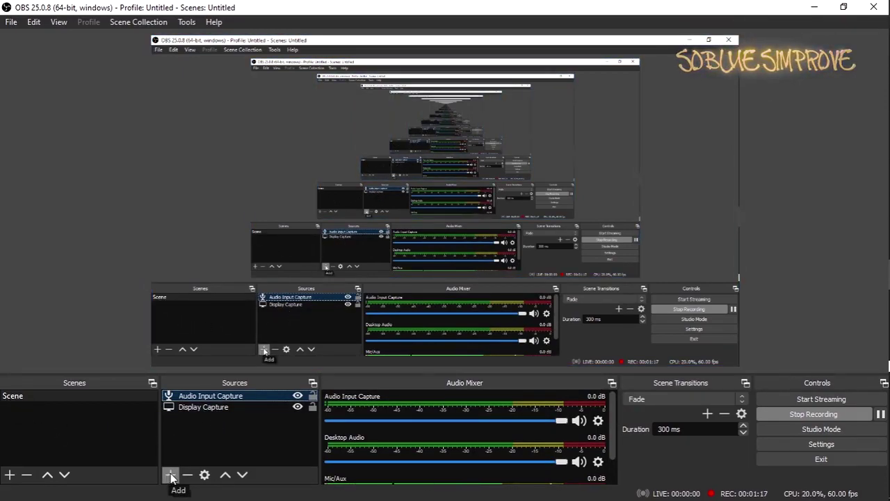
pyautogui.rightClick(194, 444)
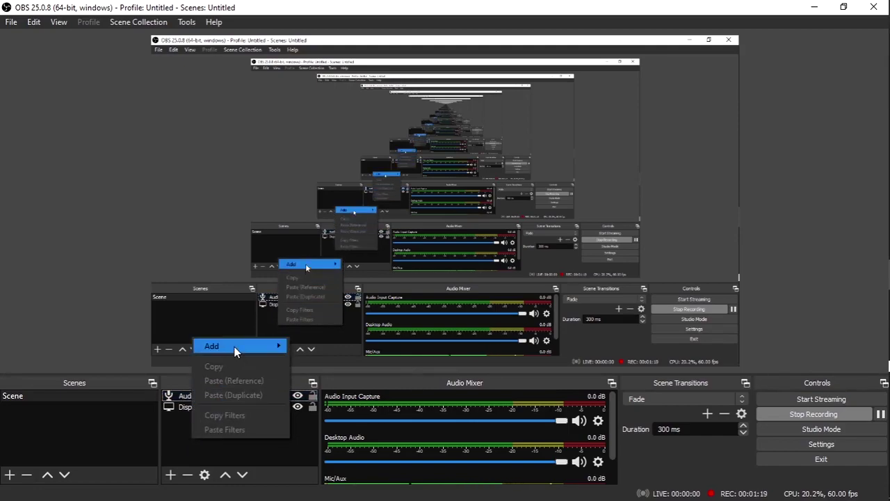
pyautogui.moveTo(235, 350)
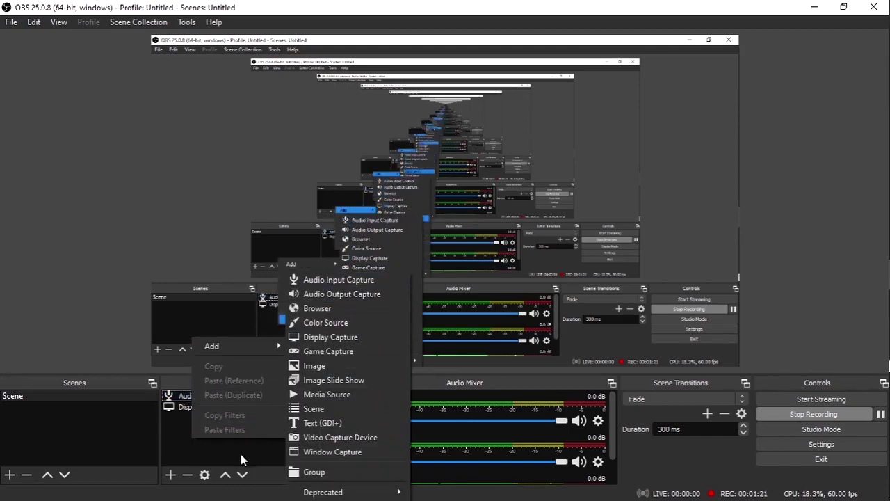
pyautogui.click(177, 450)
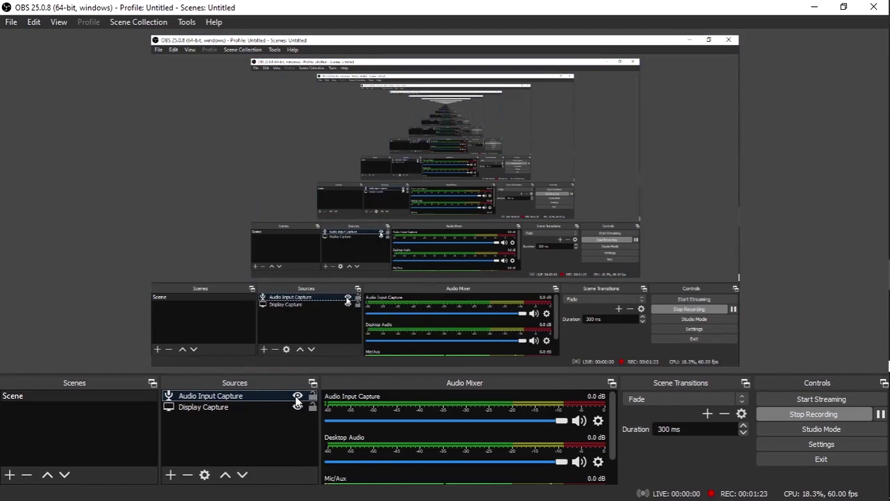
# Step: Review the device choices in the Audio Input Capture properties with VoiceMeeter Output (VB-Audio VoiceMeeter VAIO) selected, and close the dialog
pyautogui.click(598, 421)
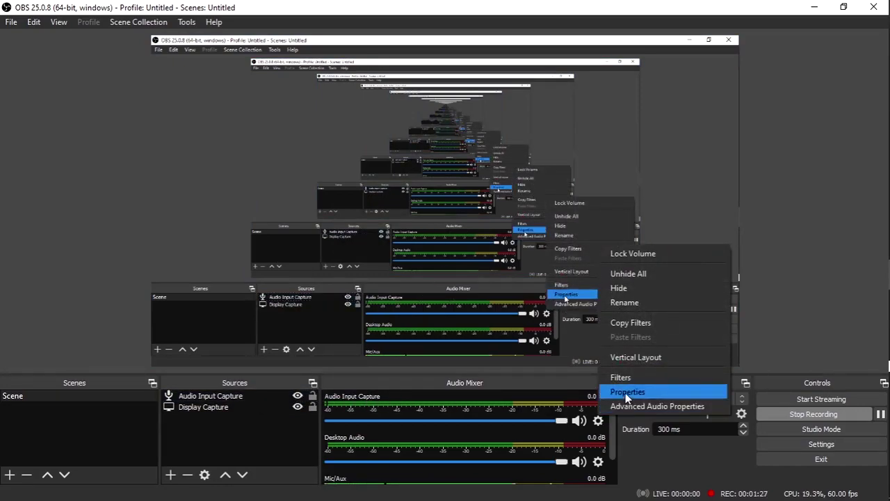
pyautogui.click(593, 432)
pyautogui.click(597, 421)
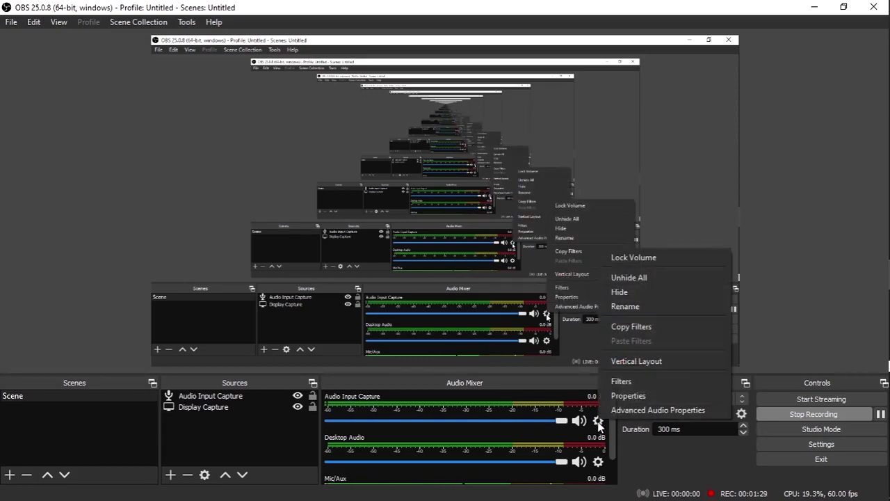
pyautogui.click(635, 397)
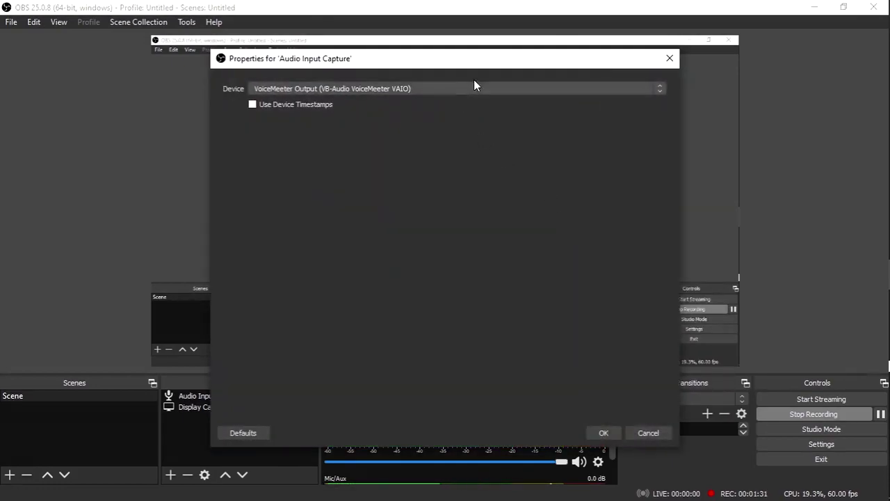
pyautogui.moveTo(529, 84); pyautogui.dragTo(745, 189)
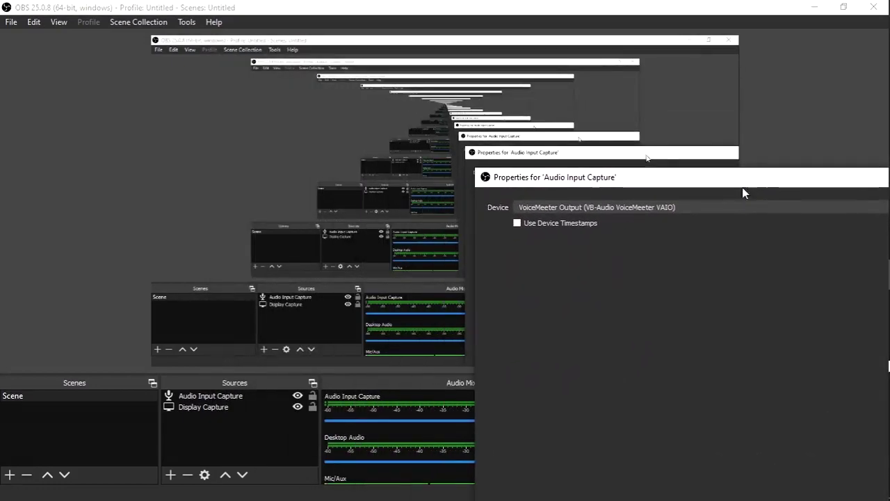
pyautogui.click(694, 210)
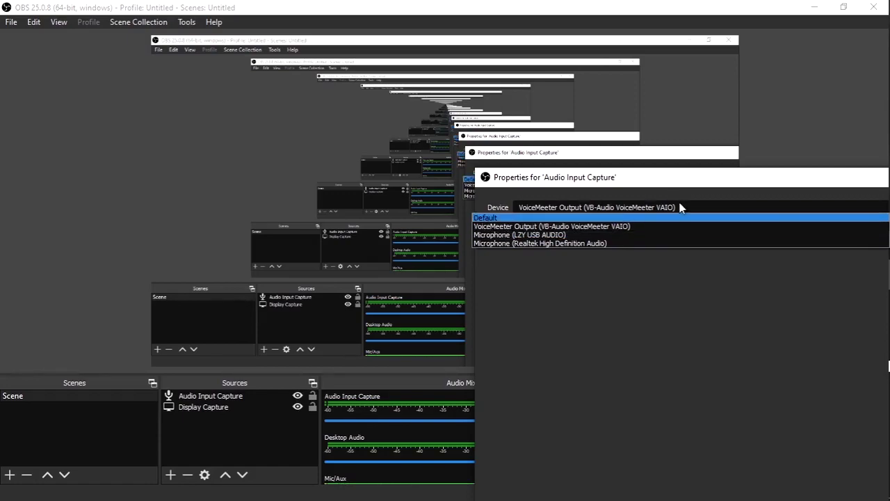
pyautogui.click(631, 225)
pyautogui.moveTo(635, 180); pyautogui.dragTo(485, 184)
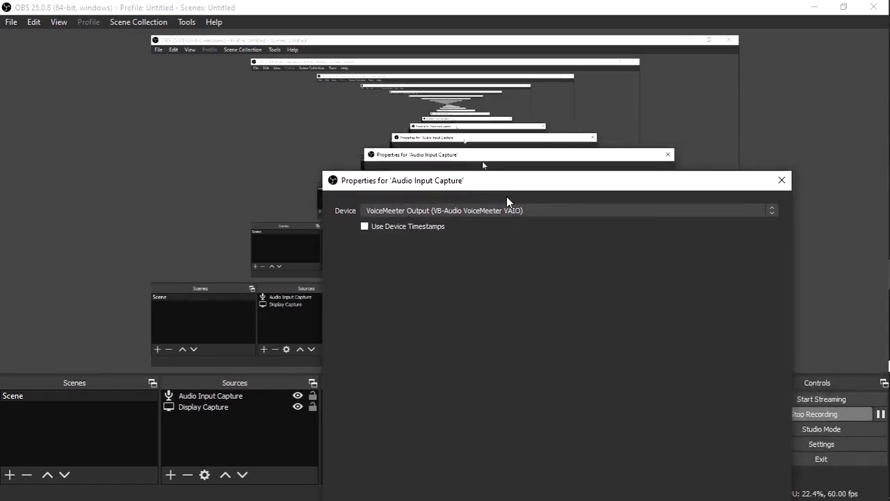
pyautogui.click(524, 209)
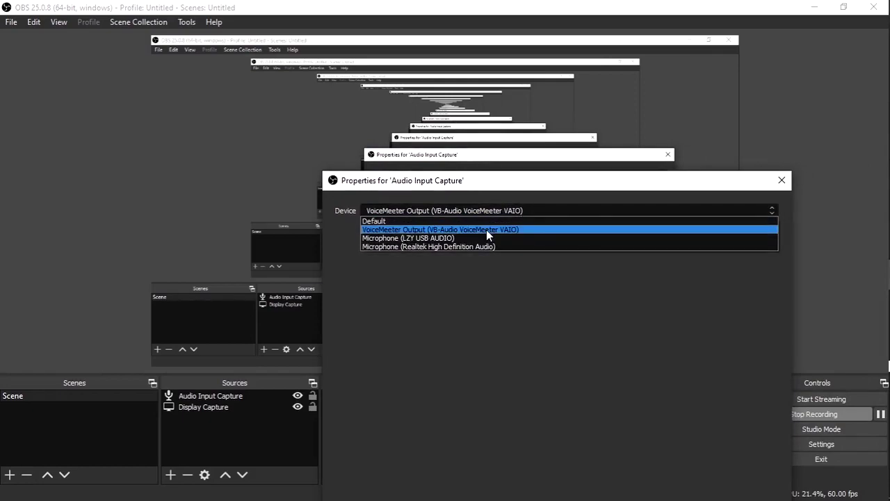
pyautogui.click(783, 182)
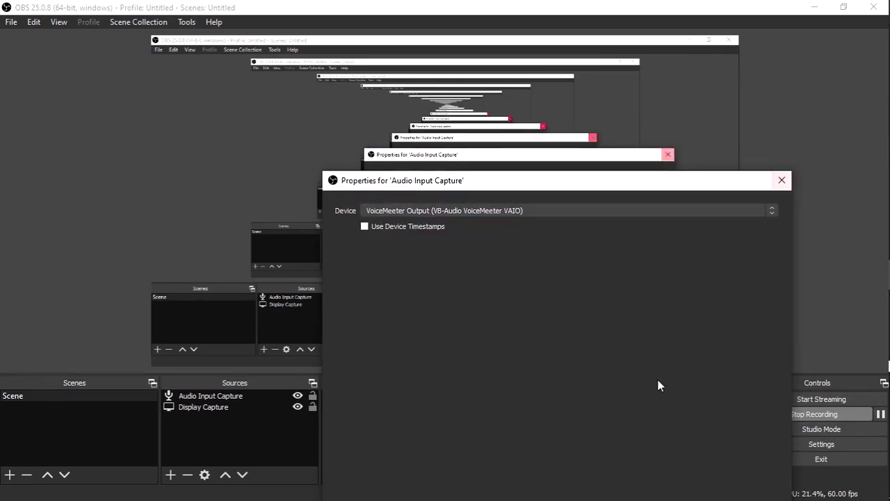
pyautogui.click(782, 181)
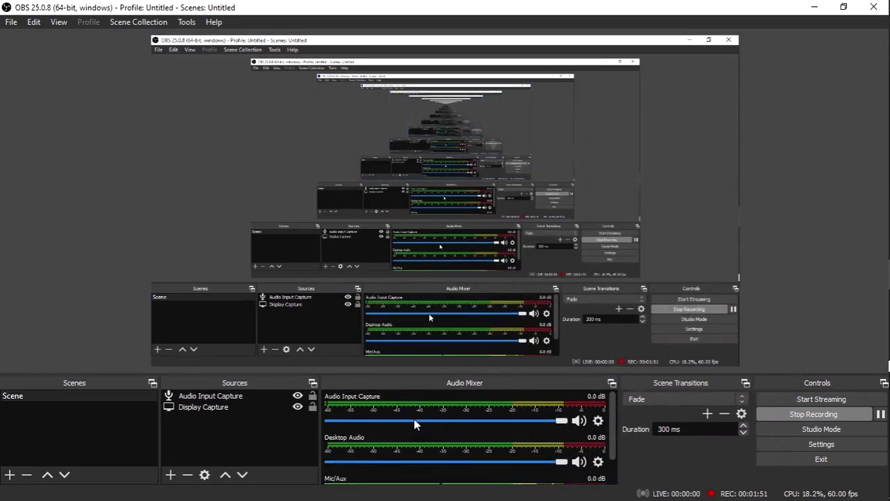
# Step: Select the Display Capture source and check the Desktop Audio and Mic/Aux levels in the audio mixer
pyautogui.click(205, 413)
pyautogui.scroll(-1, 487, 452)
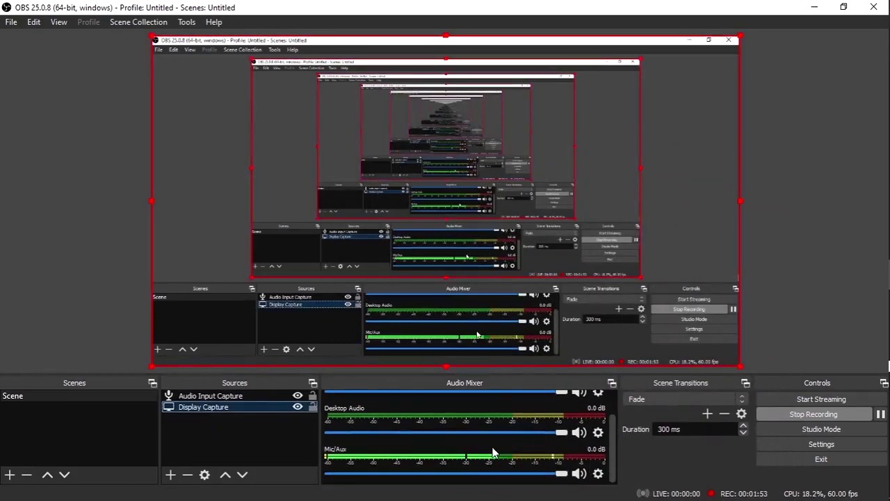
pyautogui.click(401, 412)
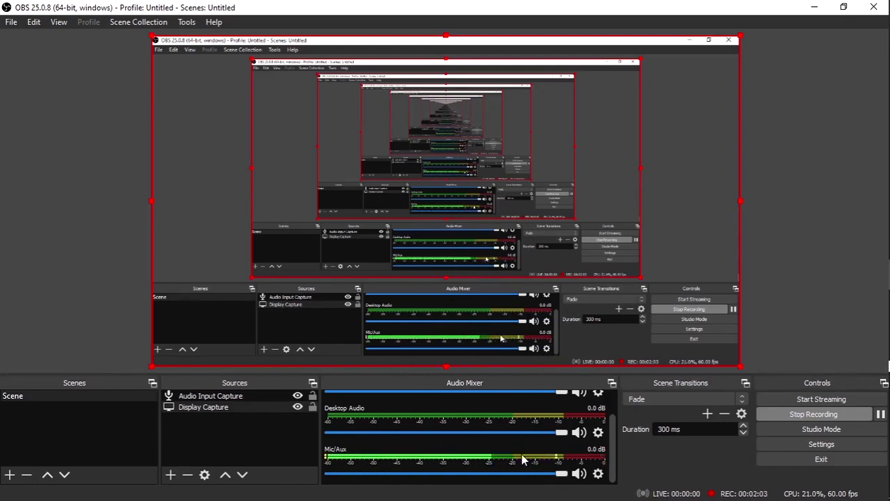
# Step: Review the device choices in the Mic/Aux properties, keep Microphone (LZY USB AUDIO) selected, and confirm the dialog
pyautogui.click(599, 474)
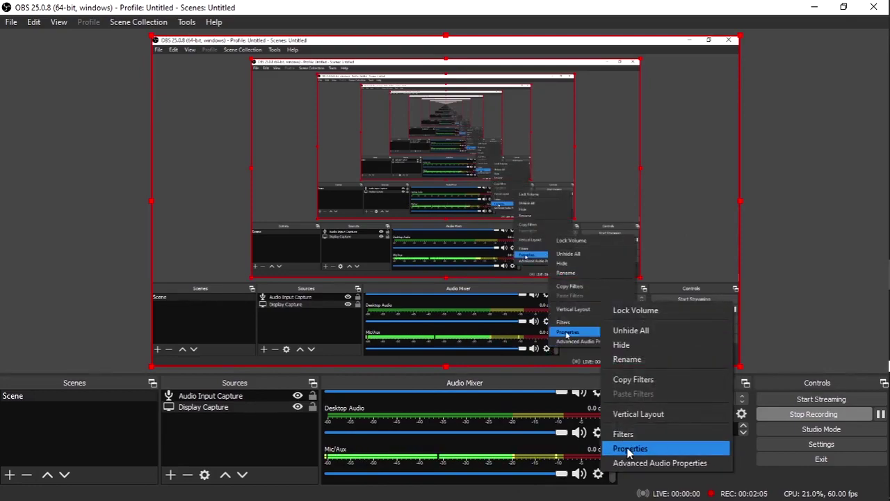
pyautogui.click(628, 451)
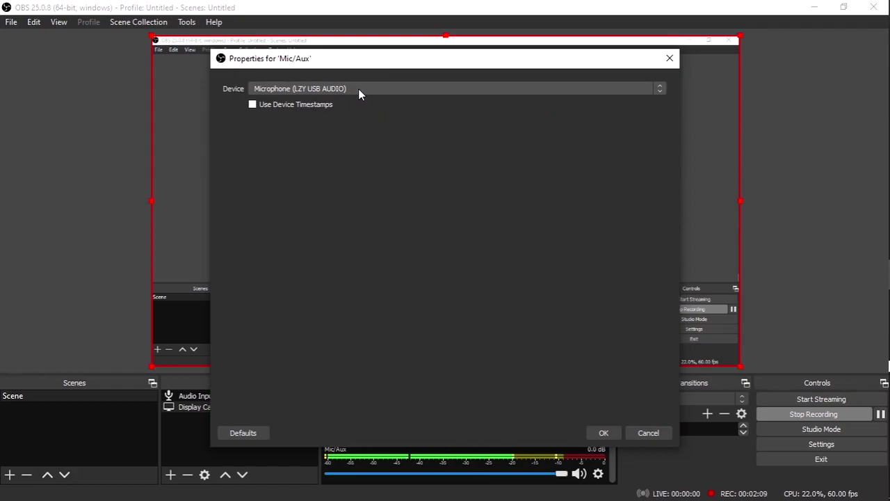
pyautogui.click(358, 89)
pyautogui.click(556, 214)
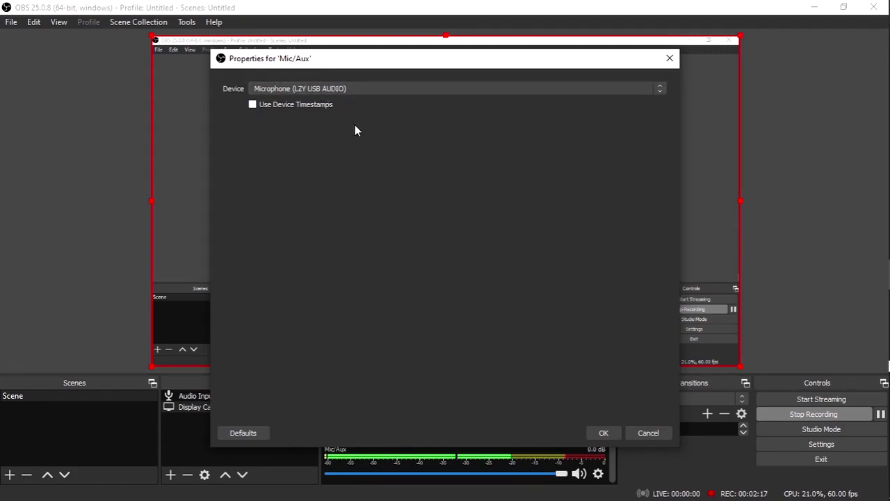
pyautogui.click(606, 431)
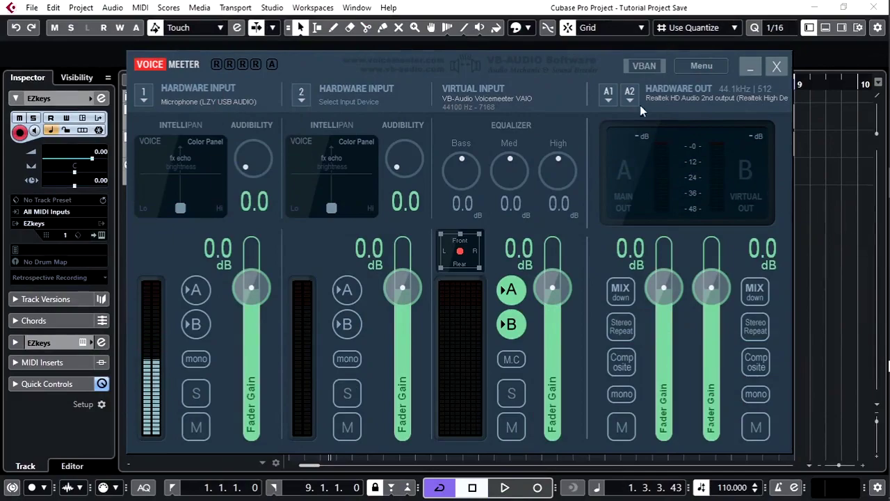
# Step: In VoiceMeeter, choose WDM: Microphone (LZY USB AUDIO) as the device for Hardware Input 1
pyautogui.moveTo(615, 67)
pyautogui.mouseDown()
pyautogui.moveTo(620, 59)
pyautogui.moveTo(603, 62)
pyautogui.mouseUp()
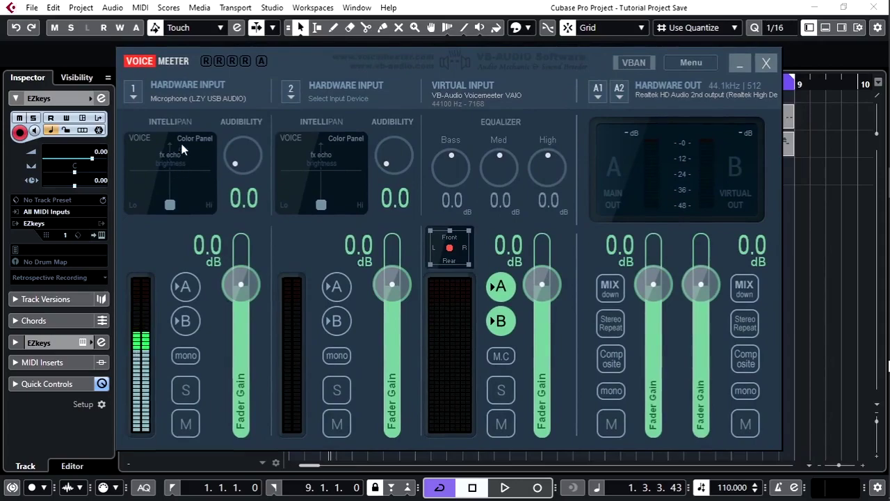
pyautogui.click(157, 98)
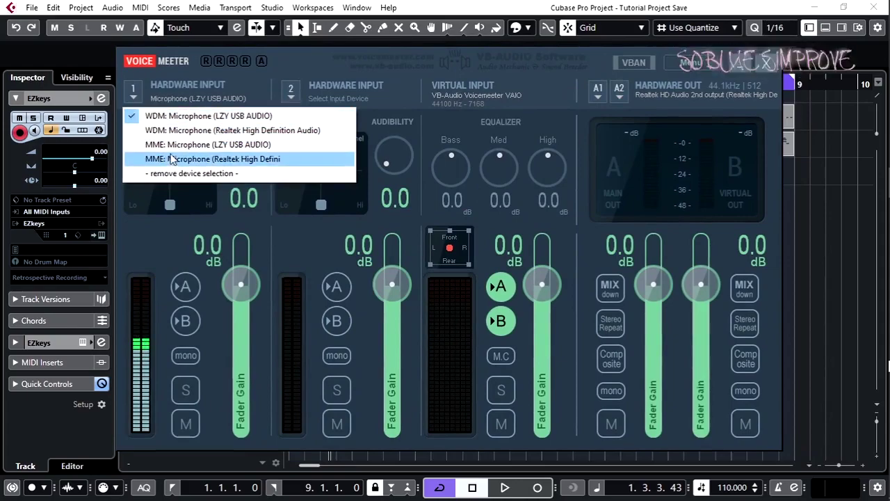
pyautogui.click(185, 117)
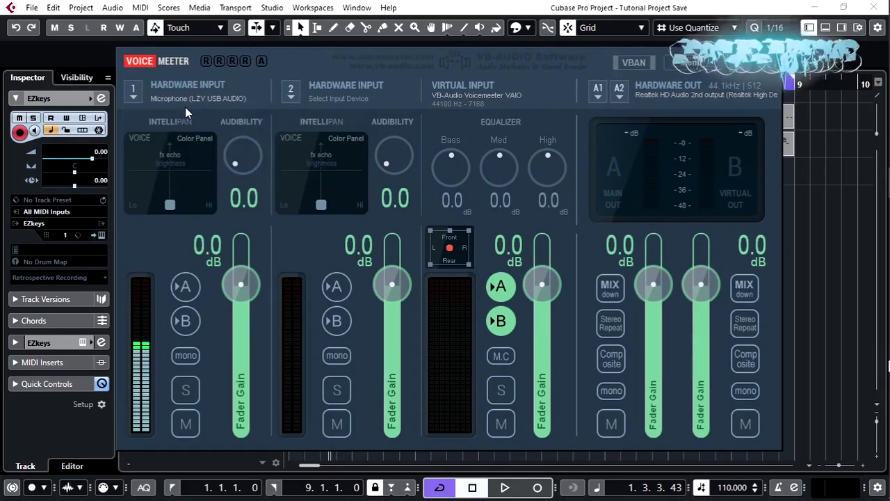
# Step: Try routing the Hardware Input 1 microphone to output A, and switch the routing off again
pyautogui.click(185, 287)
pyautogui.click(185, 286)
pyautogui.click(190, 287)
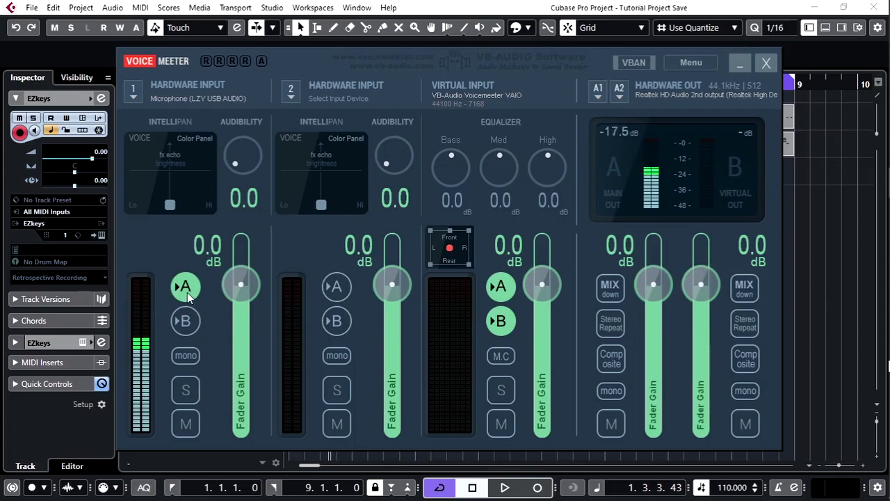
pyautogui.click(185, 289)
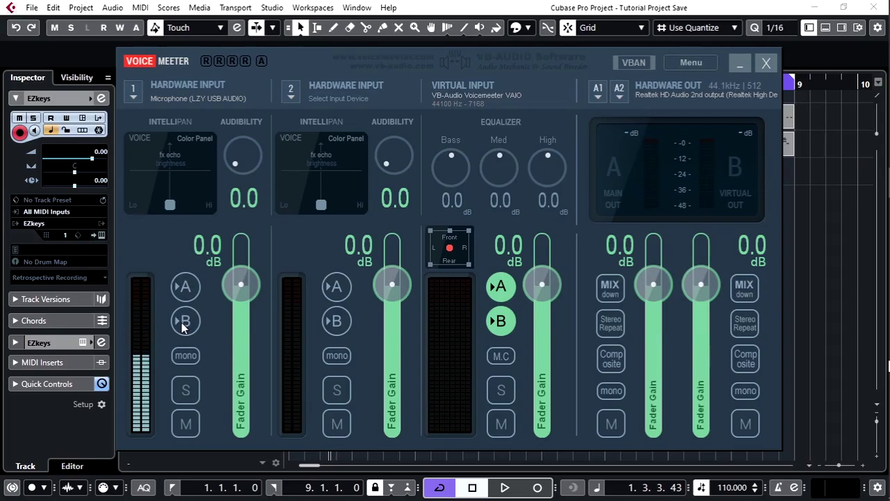
# Step: Check the Desktop Audio and Mic/Aux levels in OBS, and review VoiceMeeter's Hardware Input 2 device choices without picking one
pyautogui.hotkey('alt', 'Tab')
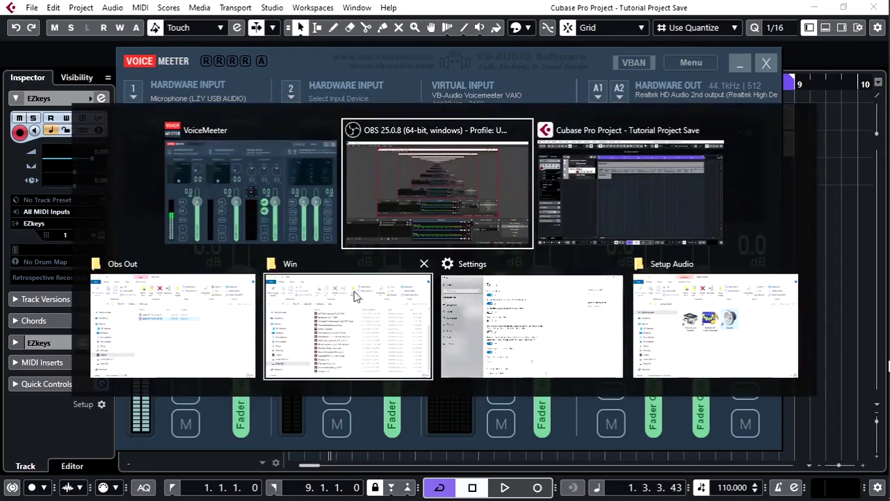
pyautogui.click(474, 169)
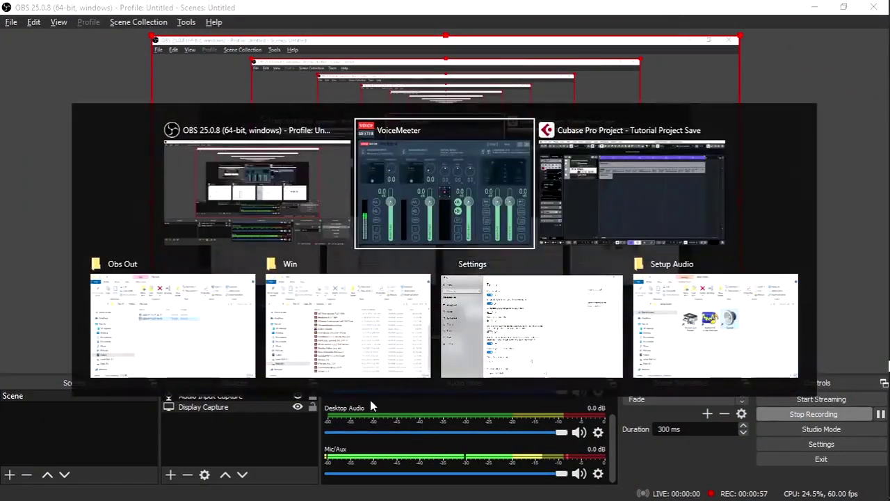
pyautogui.hotkey('alt', 'Tab')
pyautogui.click(428, 223)
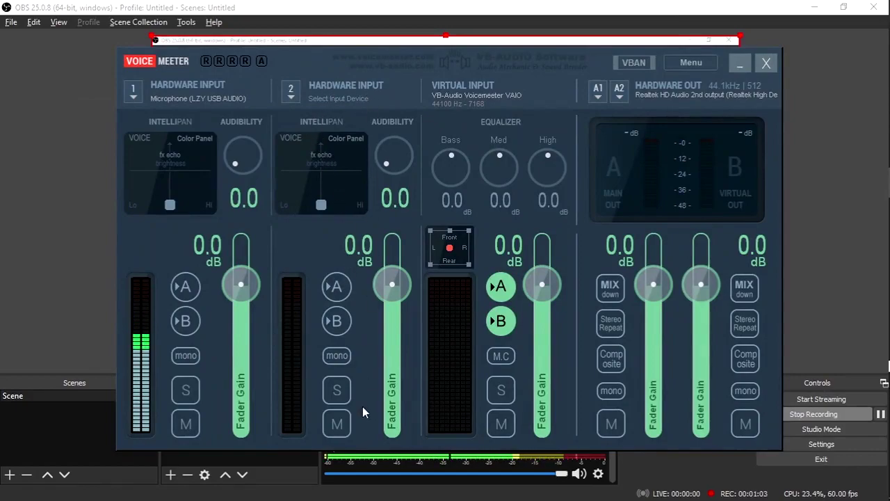
pyautogui.click(316, 98)
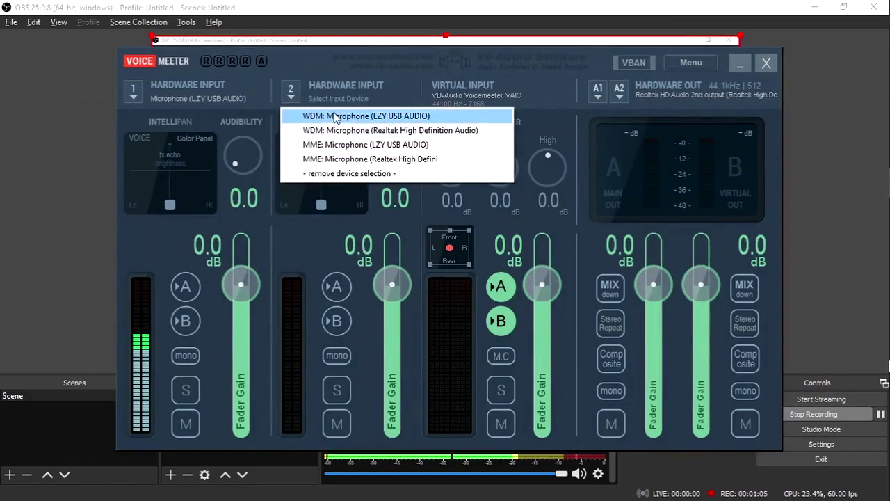
pyautogui.click(326, 57)
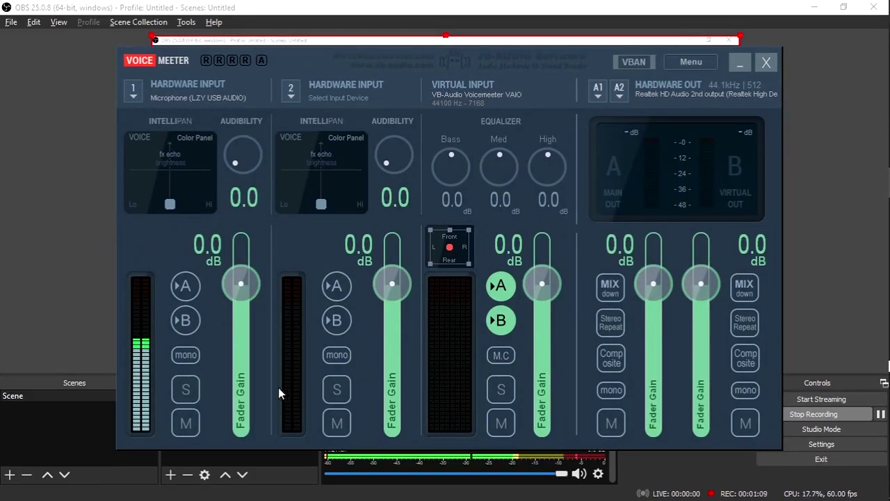
# Step: Try the mono and solo options on Hardware Input 1, and turn both off again
pyautogui.click(183, 357)
pyautogui.click(188, 388)
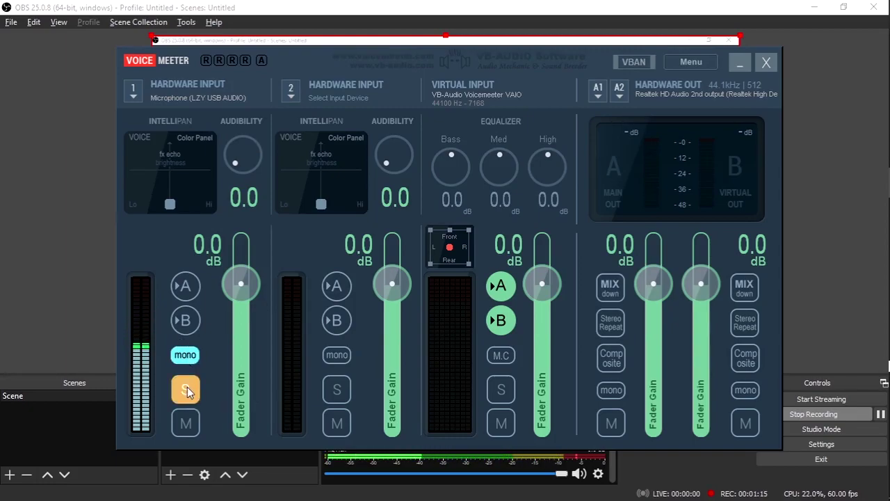
pyautogui.click(187, 388)
pyautogui.click(184, 358)
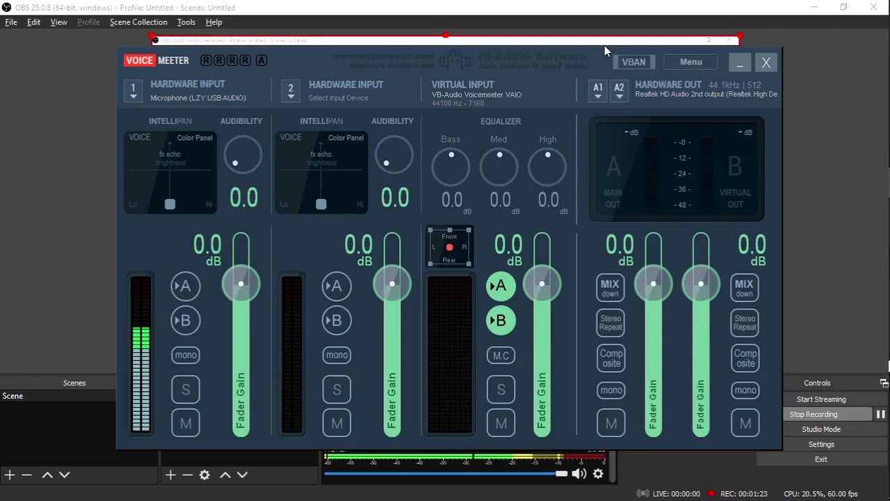
# Step: Review the A1 hardware output device choices with WDM: Realtek HD Audio 2nd output selected, and minimise VoiceMeeter
pyautogui.moveTo(597, 54); pyautogui.dragTo(534, 50)
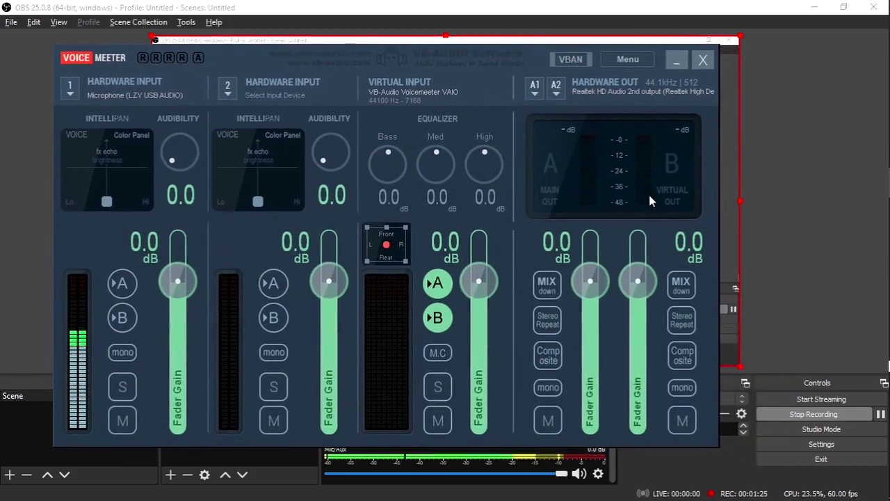
pyautogui.click(536, 95)
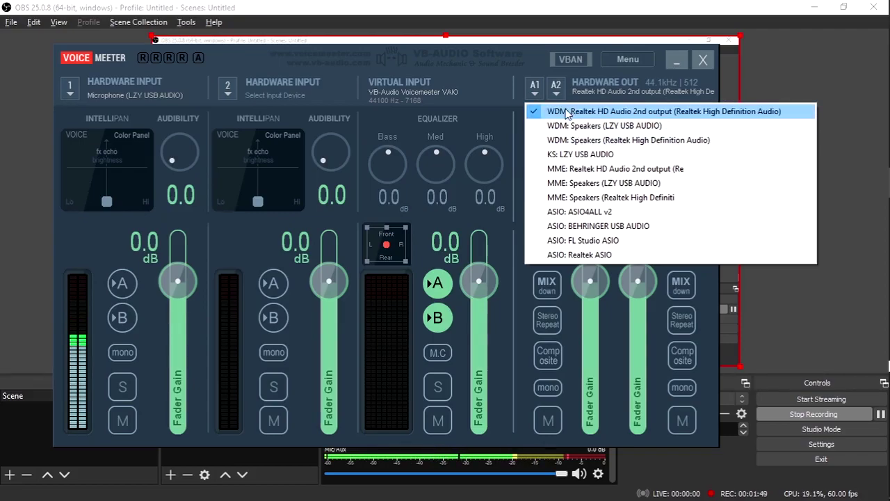
pyautogui.click(530, 59)
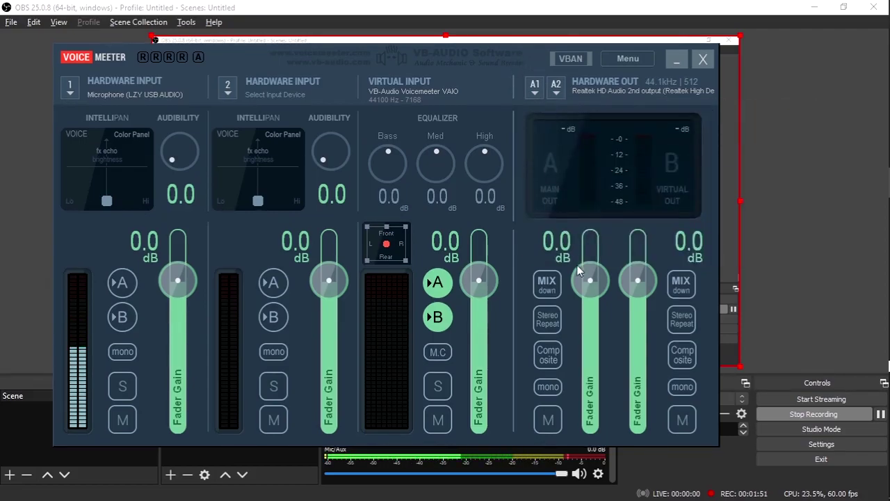
pyautogui.click(674, 68)
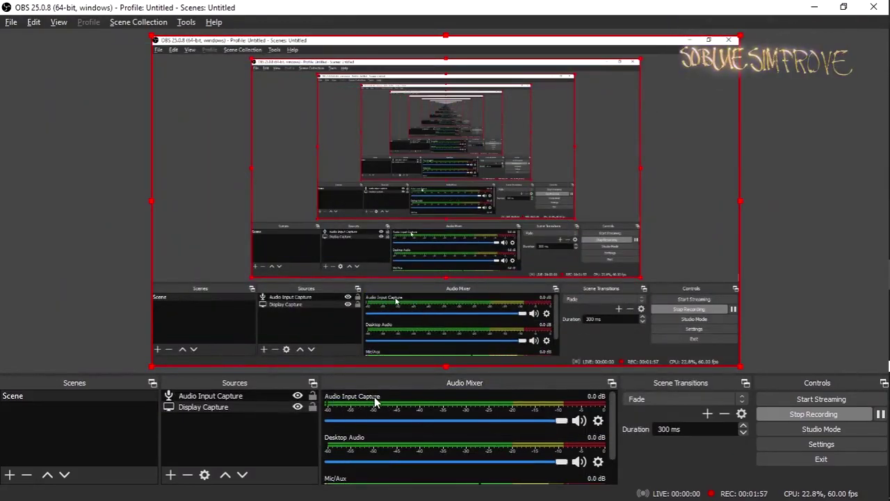
# Step: Review the track assignments and Mic/Aux mono setting in OBS's Advanced Audio Properties, and close the dialog
pyautogui.click(598, 420)
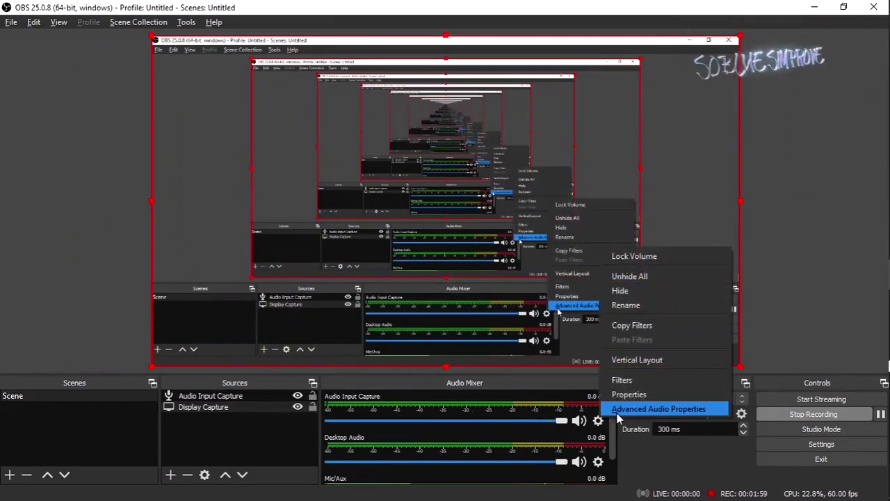
pyautogui.click(616, 412)
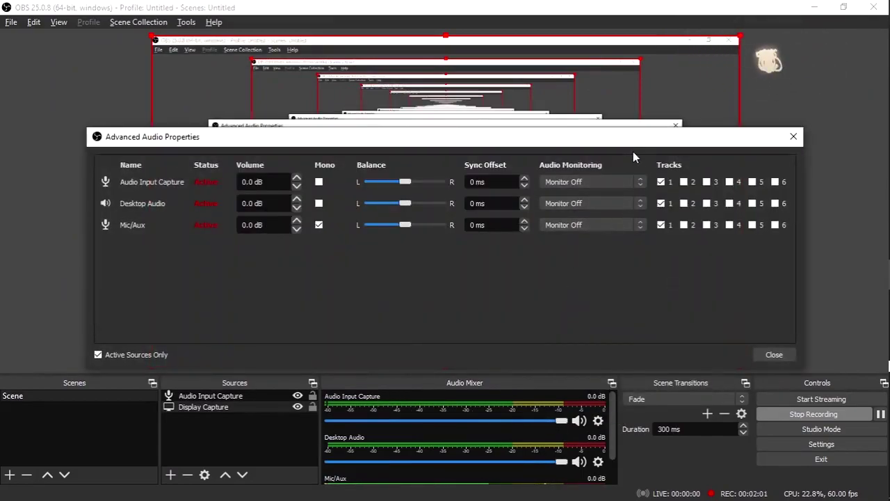
pyautogui.moveTo(633, 151); pyautogui.dragTo(613, 151)
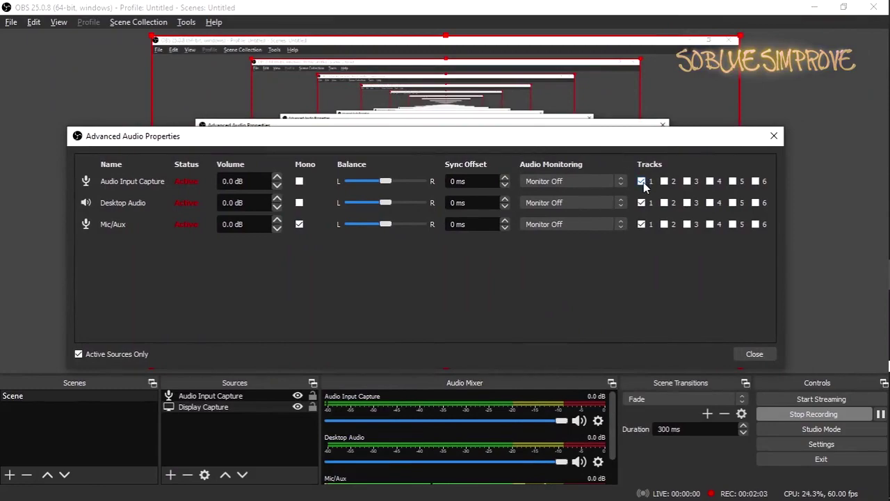
pyautogui.click(640, 223)
pyautogui.moveTo(611, 151)
pyautogui.mouseDown()
pyautogui.moveTo(628, 132)
pyautogui.moveTo(626, 142)
pyautogui.mouseUp()
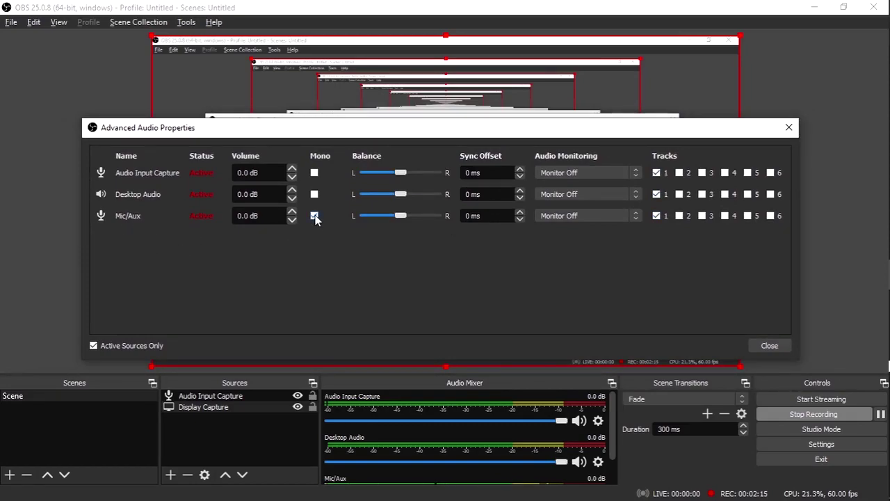
pyautogui.click(789, 127)
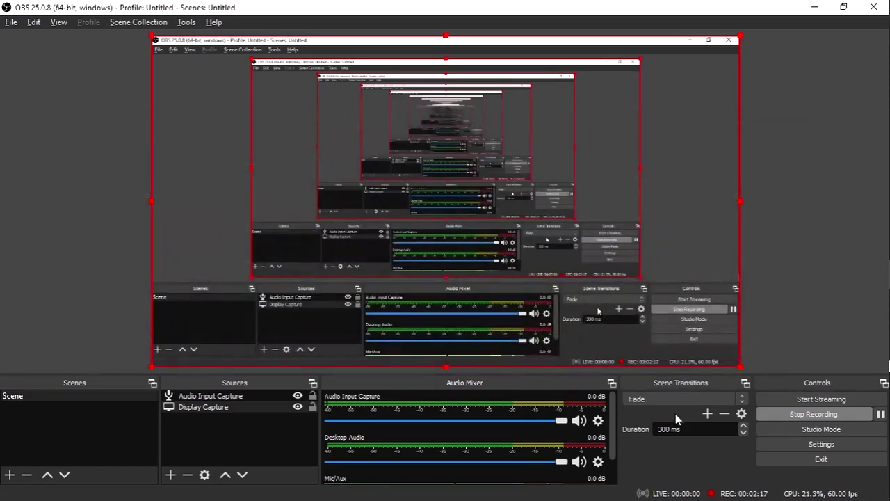
# Step: Switch to the Cubase project and play it from the start of the timeline
pyautogui.click(823, 6)
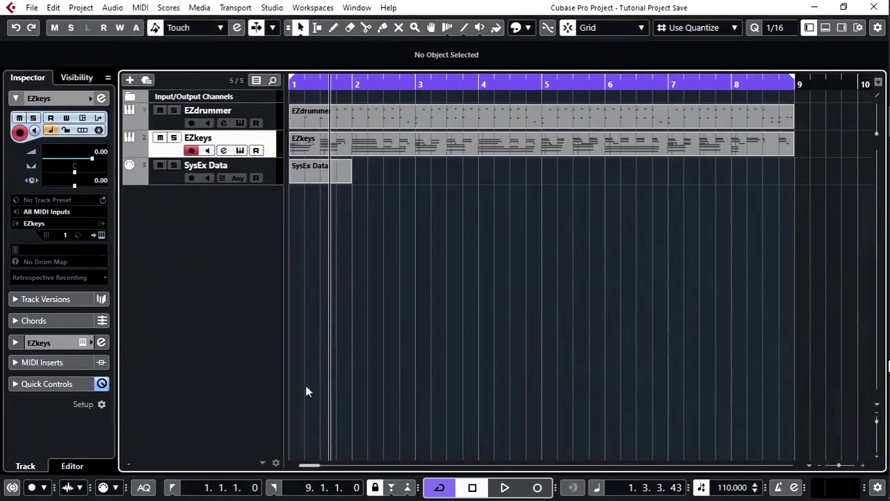
pyautogui.click(172, 487)
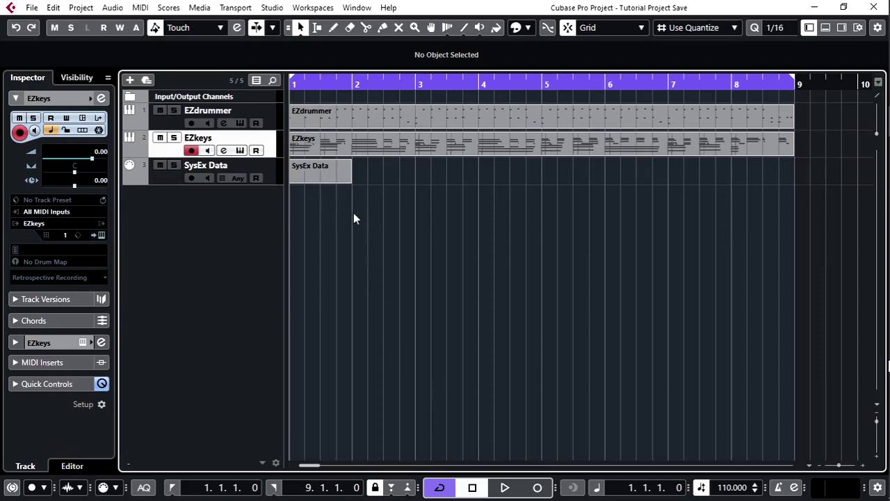
pyautogui.click(506, 489)
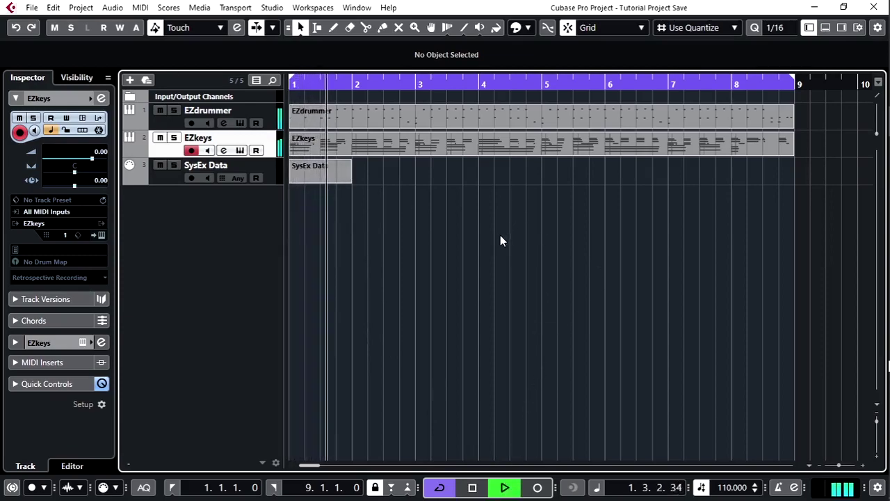
# Step: Switch to VoiceMeeter, check the microphone, virtual input and output levels during playback, and minimise the mixer
pyautogui.hotkey('alt', 'Tab')
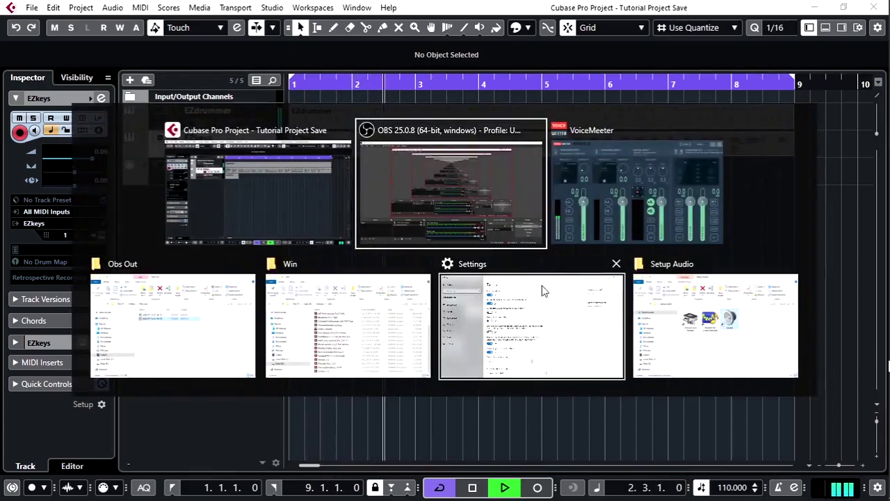
pyautogui.click(601, 185)
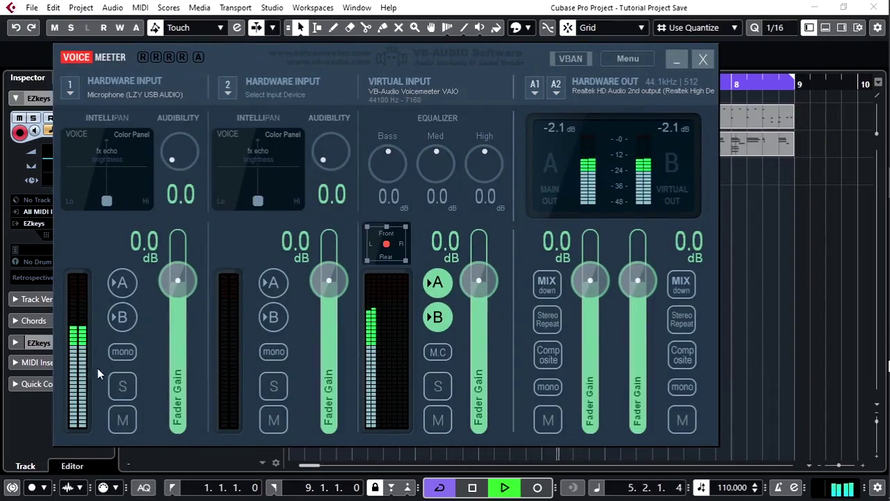
pyautogui.click(677, 61)
# Step: Switch to OBS and undock the Audio Mixer as a floating window showing all three audio channels
pyautogui.hotkey('alt', 'Tab')
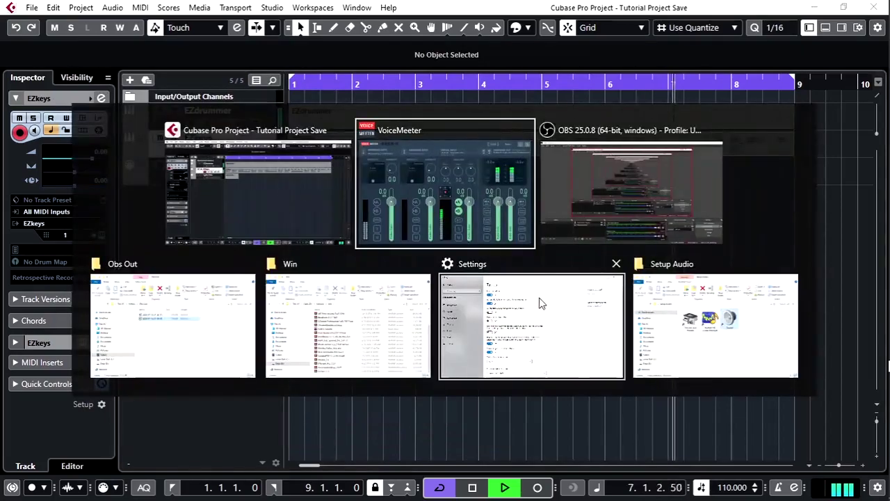
pyautogui.click(594, 197)
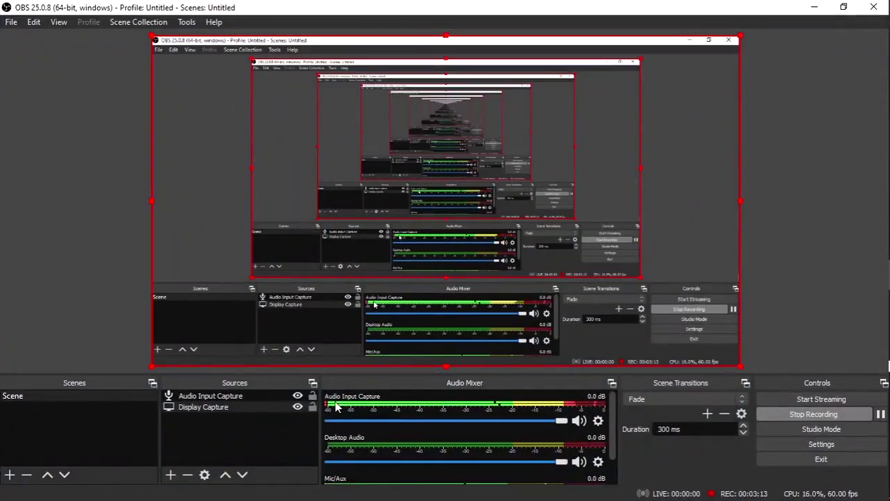
pyautogui.rightClick(591, 388)
pyautogui.click(578, 383)
pyautogui.moveTo(577, 382); pyautogui.dragTo(638, 376)
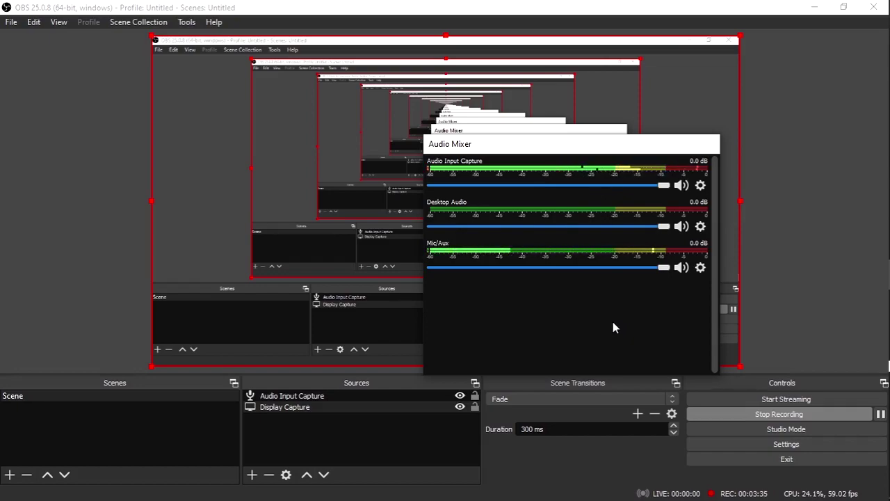
# Step: Switch back to the Cubase project and stop playback
pyautogui.hotkey('alt', 'Tab')
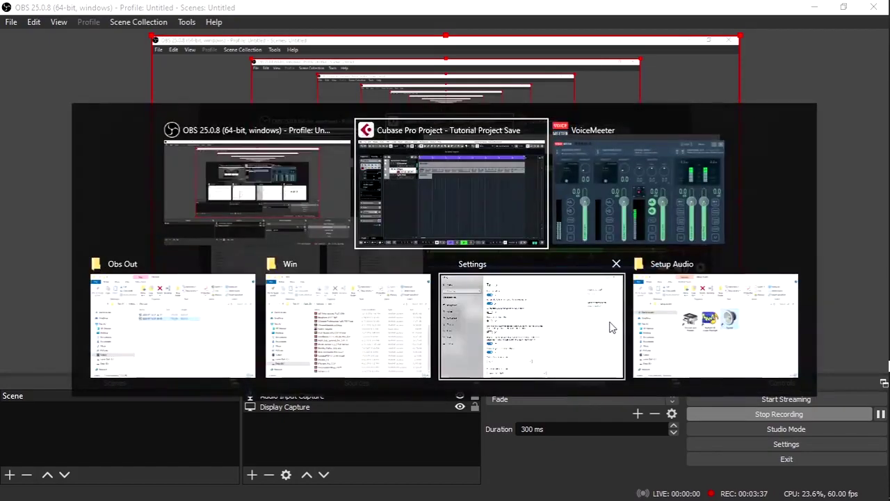
pyautogui.click(236, 203)
pyautogui.hotkey('alt', 'Tab')
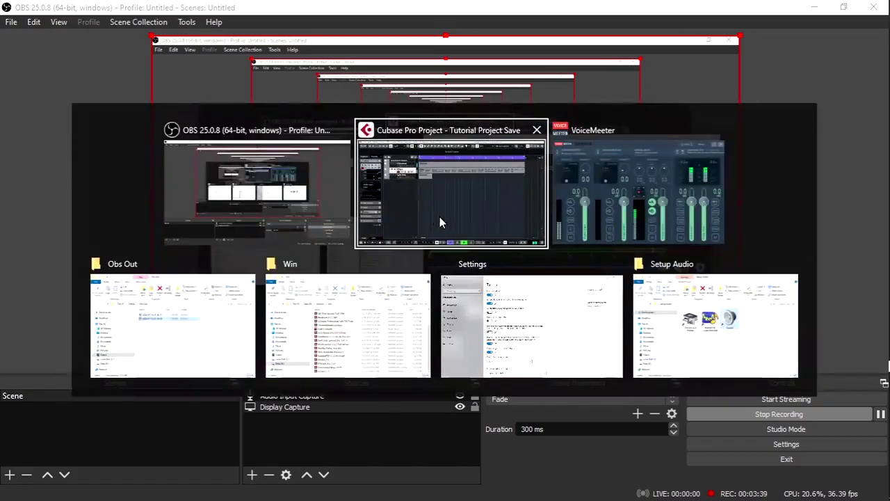
pyautogui.click(458, 205)
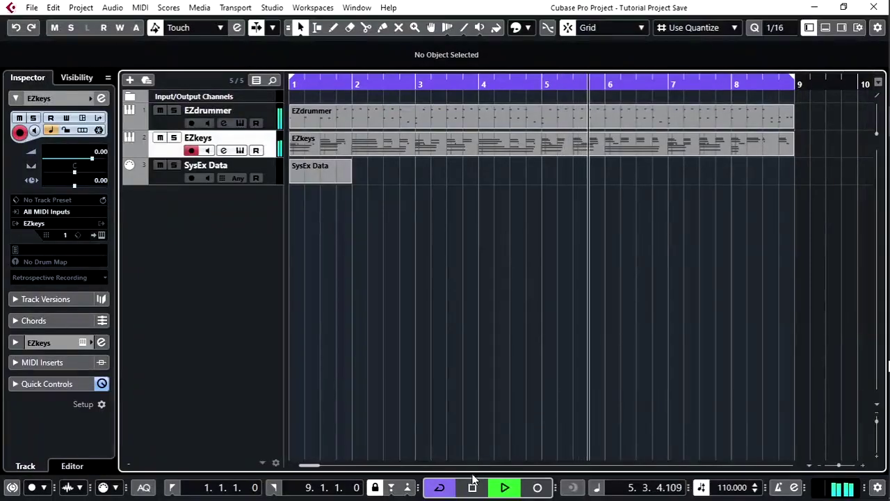
pyautogui.press('space')
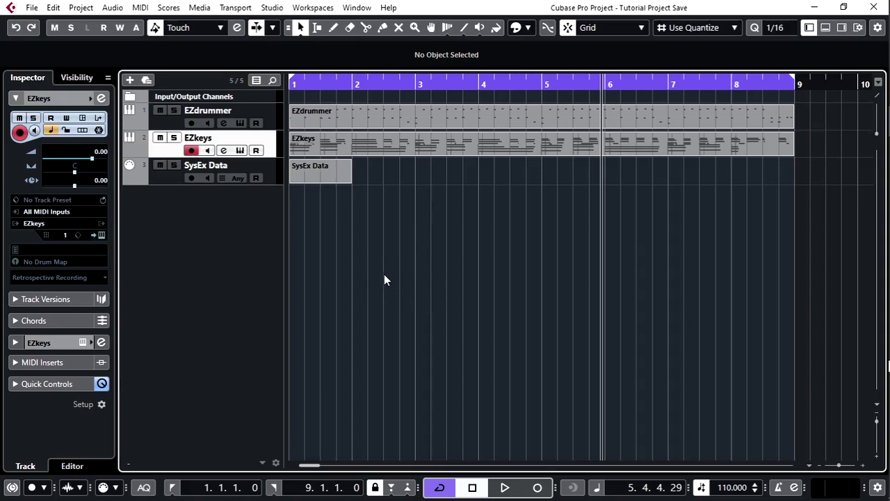
# Step: Switch from Cubase to OBS
pyautogui.hotkey('alt', 'Tab')
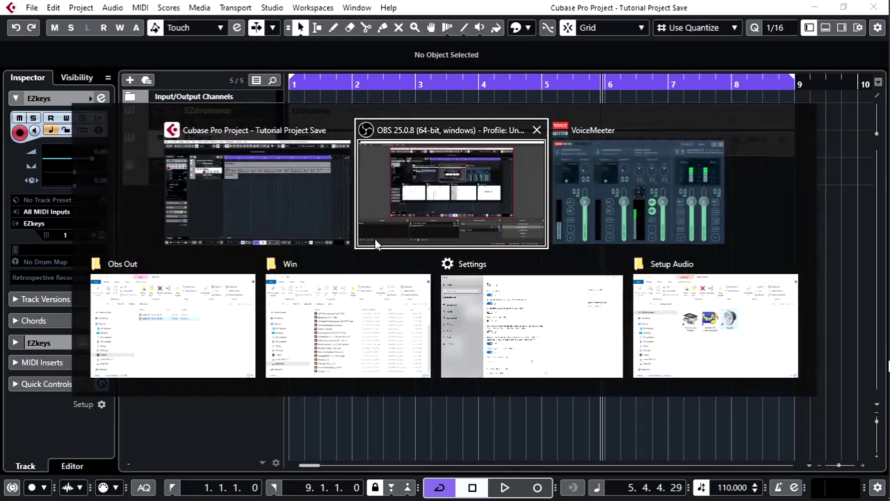